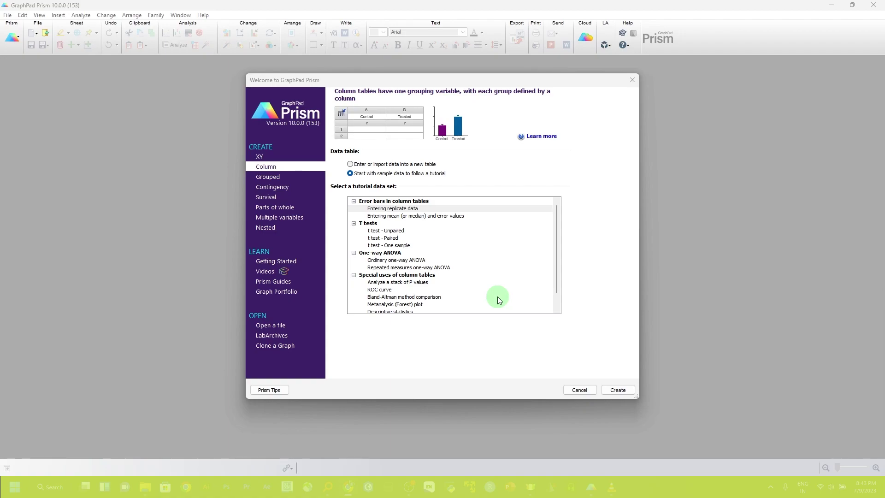
# - Create a Column table from the tutorial sample data set "Repeated measures one-way ANOVA"
pyautogui.click(267, 169)
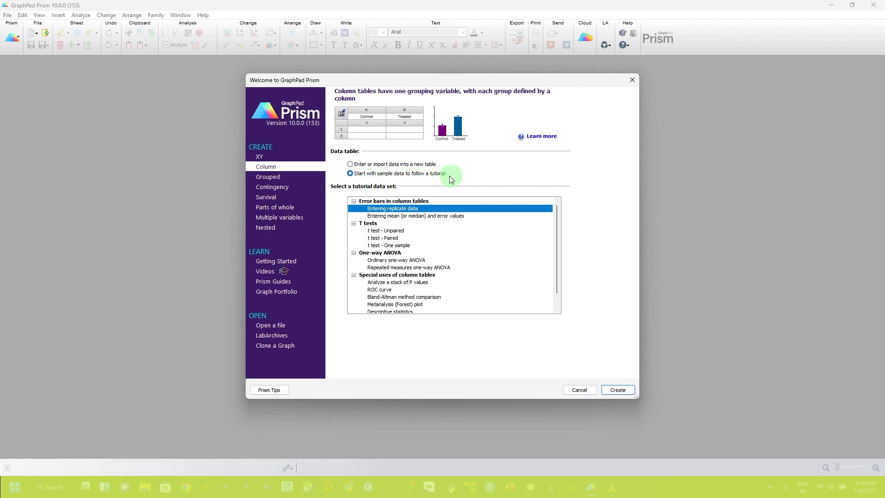
pyautogui.click(350, 175)
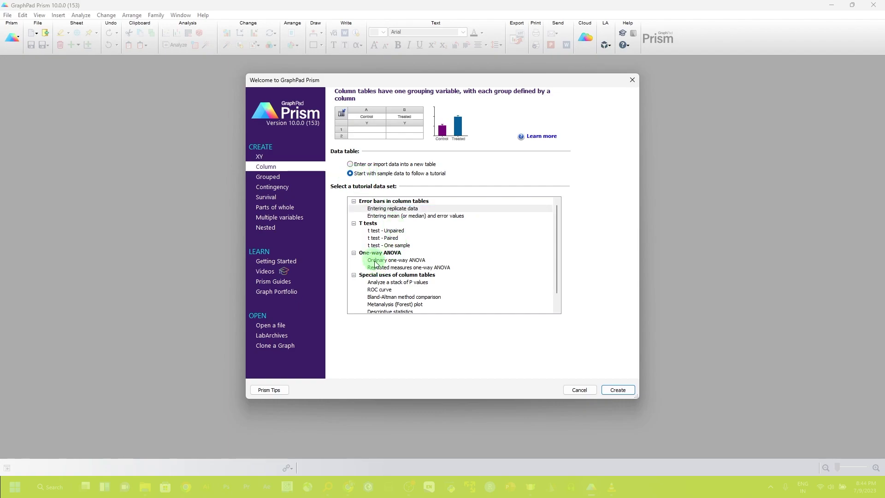
pyautogui.click(391, 268)
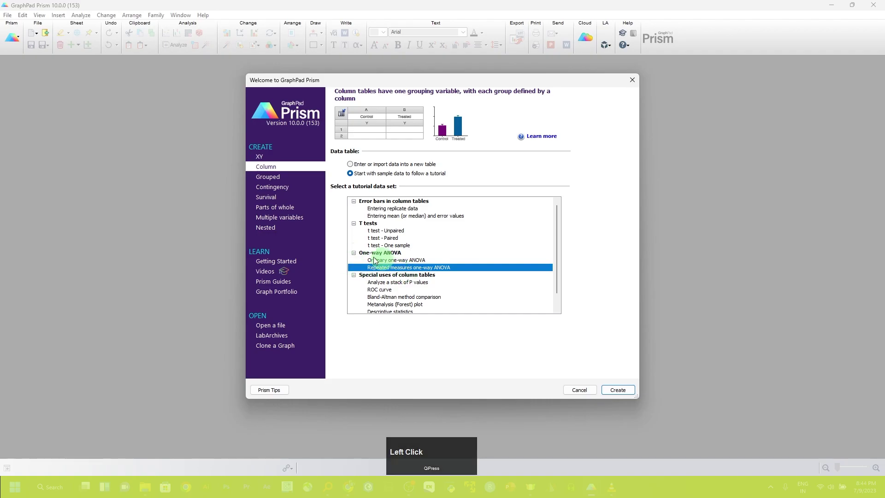
pyautogui.click(618, 390)
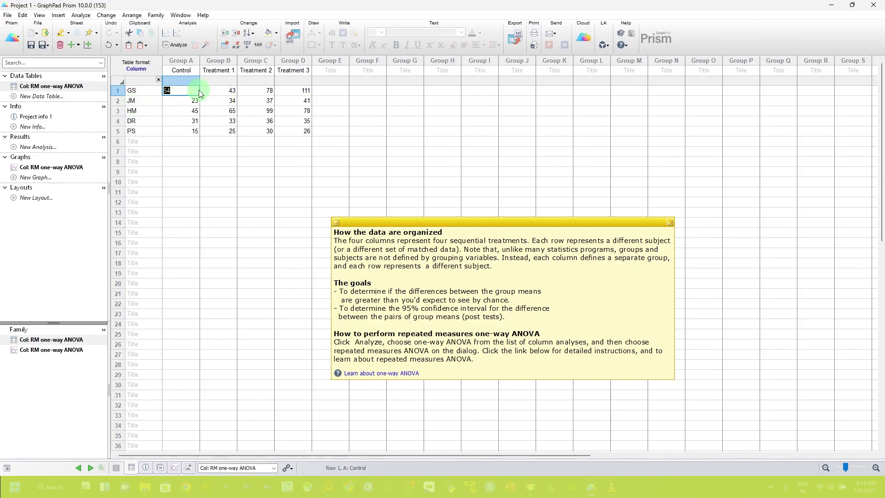
# - View the linked one-way ANOVA help page from the data table's explanatory note, and collapse the note
pyautogui.moveTo(434, 222); pyautogui.dragTo(411, 158)
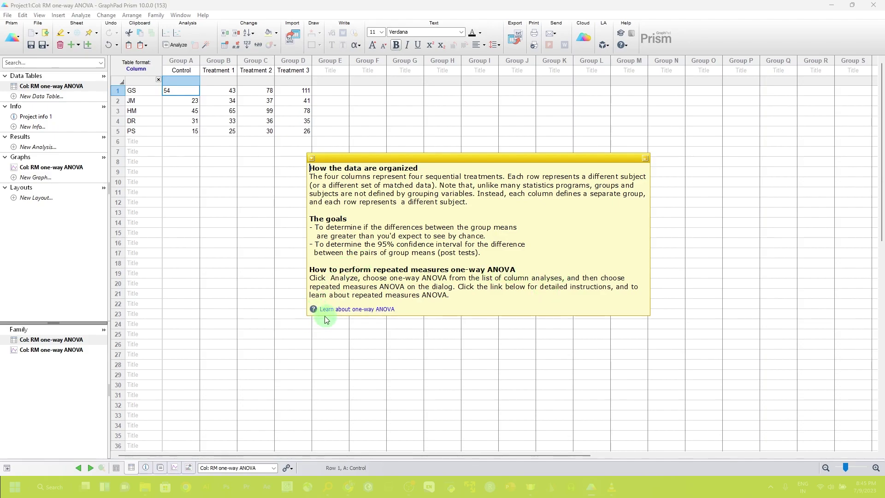
pyautogui.click(365, 315)
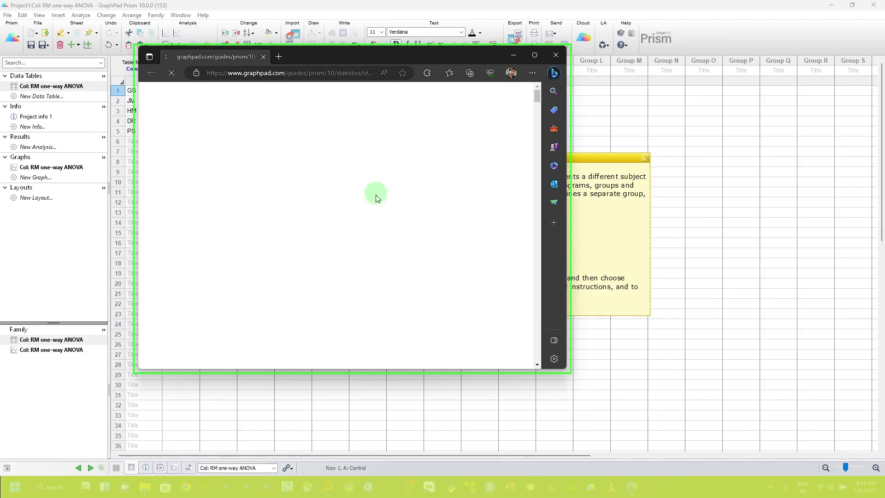
pyautogui.click(534, 56)
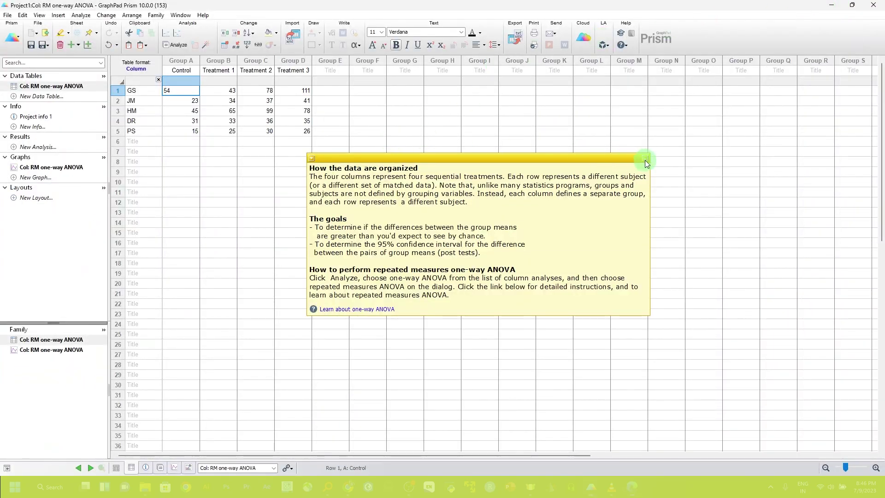
pyautogui.click(645, 159)
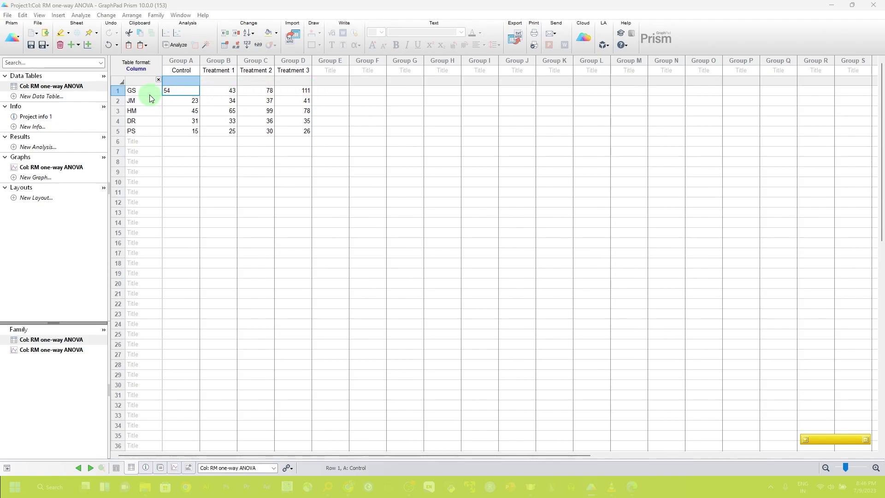
# - Highlight the first and second subjects' rows in turn to examine their values across Control and the three treatments
pyautogui.moveTo(150, 95); pyautogui.dragTo(307, 94)
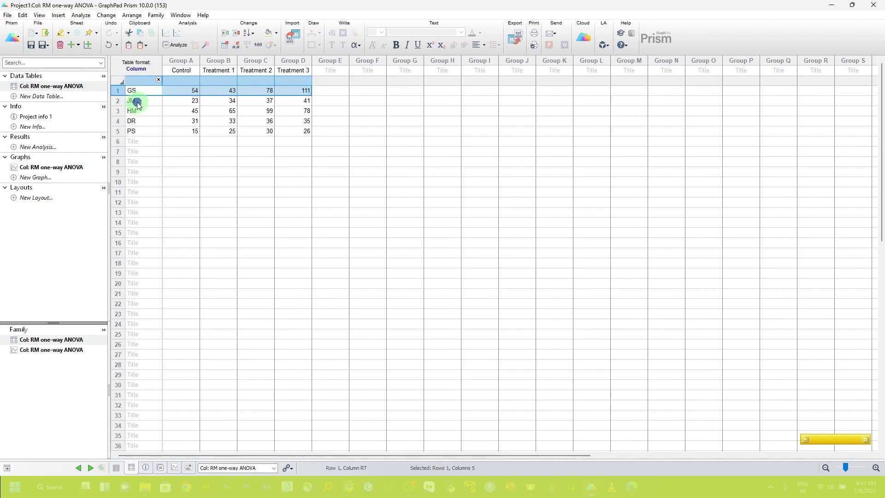
pyautogui.moveTo(137, 101); pyautogui.dragTo(240, 101)
pyautogui.moveTo(300, 106); pyautogui.dragTo(306, 102)
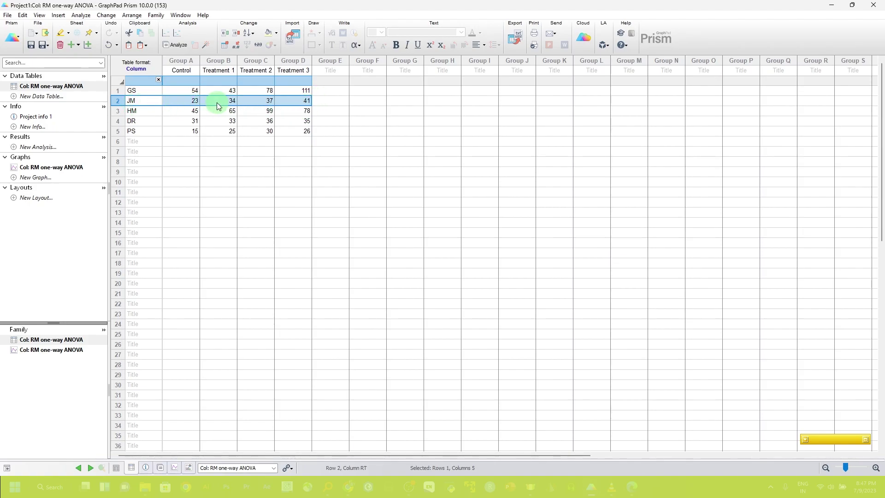
pyautogui.click(329, 102)
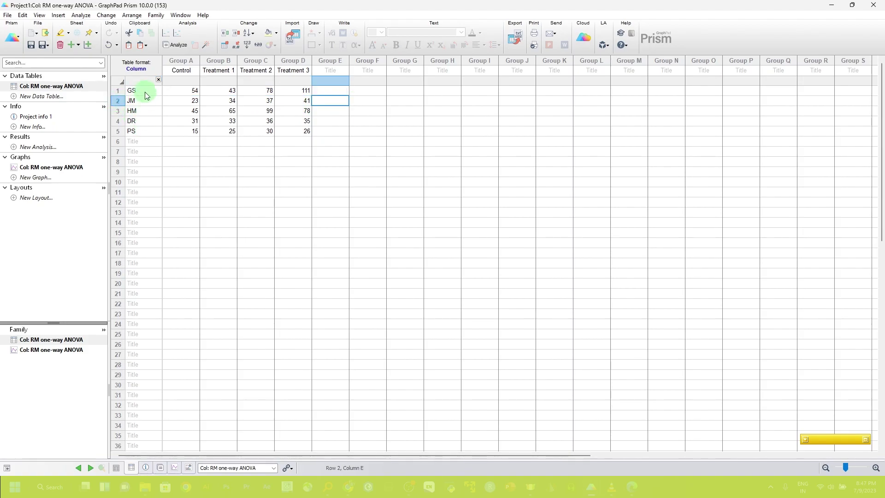
# - Hide the row titles in the data table's format settings
pyautogui.click(140, 66)
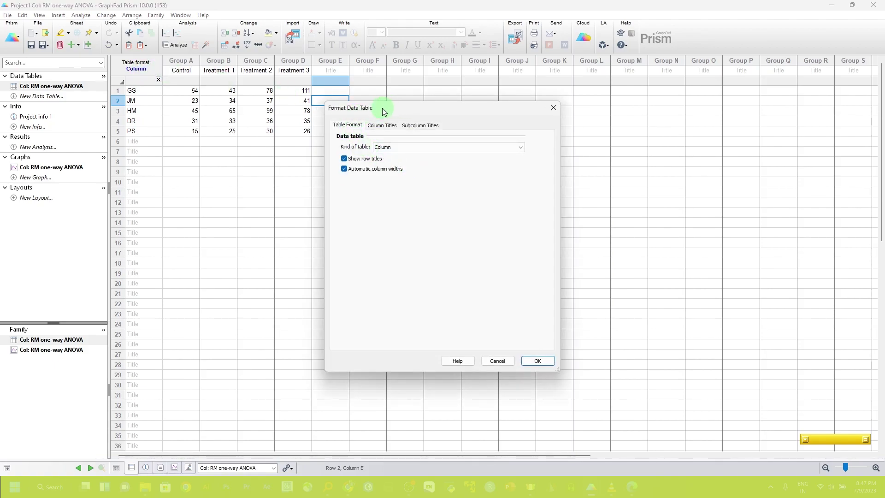
pyautogui.click(345, 159)
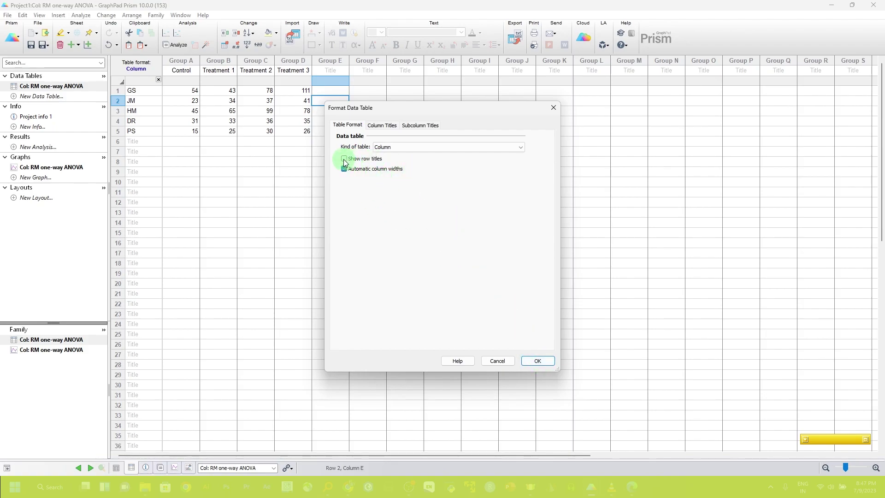
pyautogui.click(538, 361)
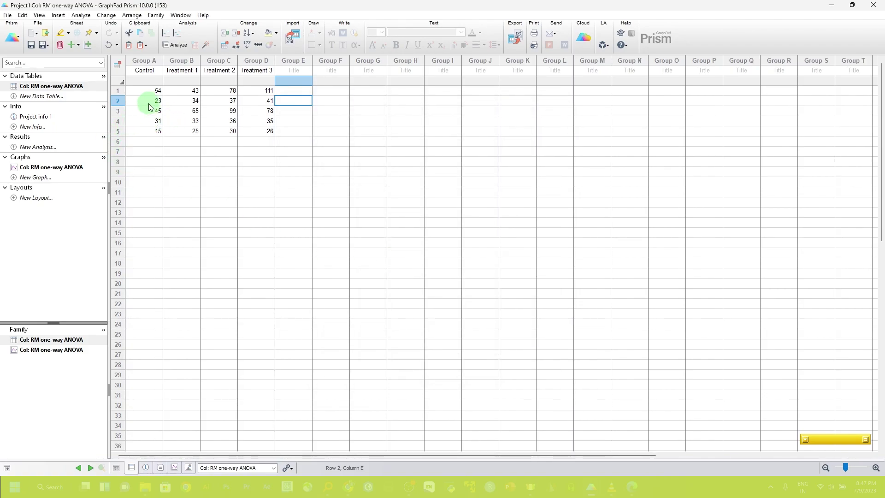
# - Show the row titles of the data table again
pyautogui.click(118, 66)
pyautogui.click(344, 159)
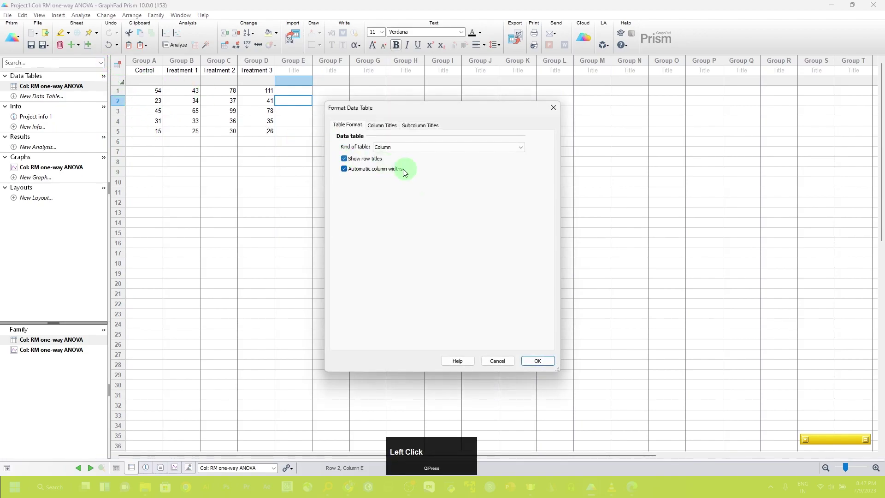
pyautogui.click(544, 360)
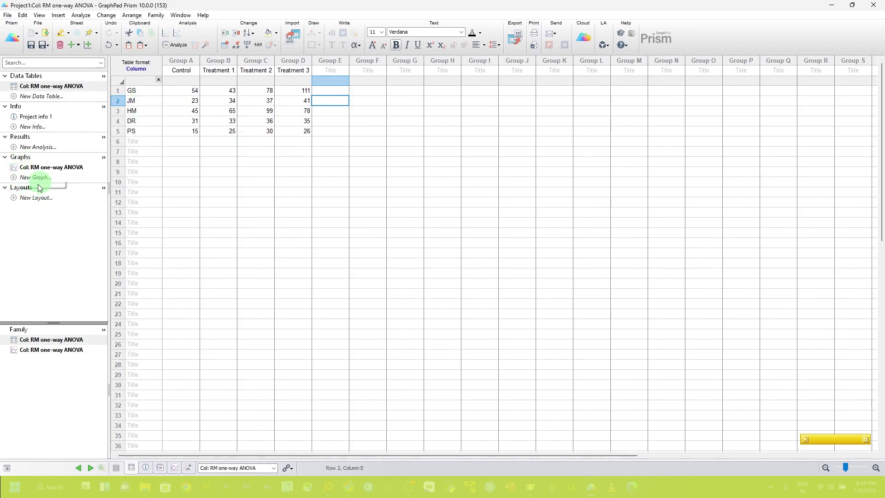
# - Set the RM one-way ANOVA graph to a column bar graph plotting Mean with SD
pyautogui.click(43, 168)
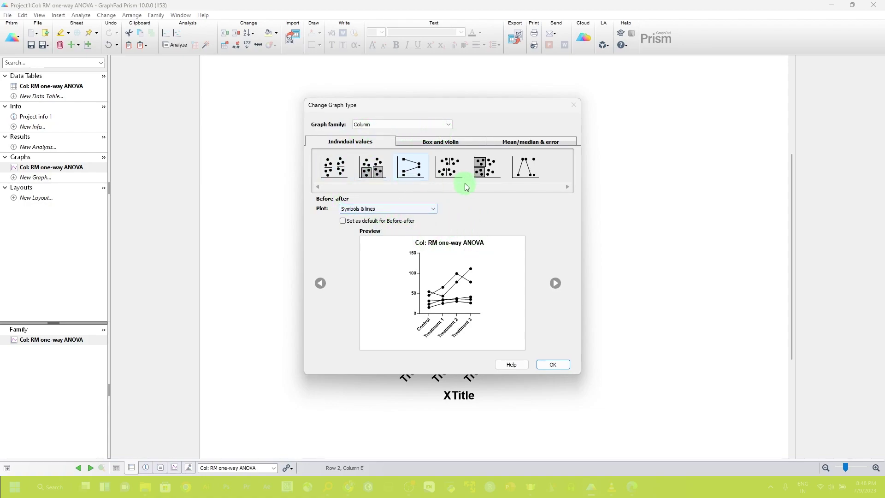
pyautogui.click(531, 146)
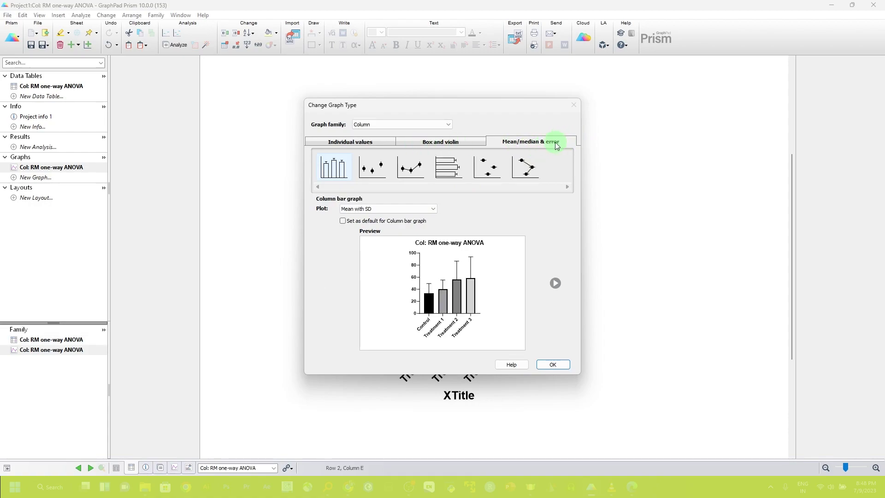
pyautogui.click(376, 212)
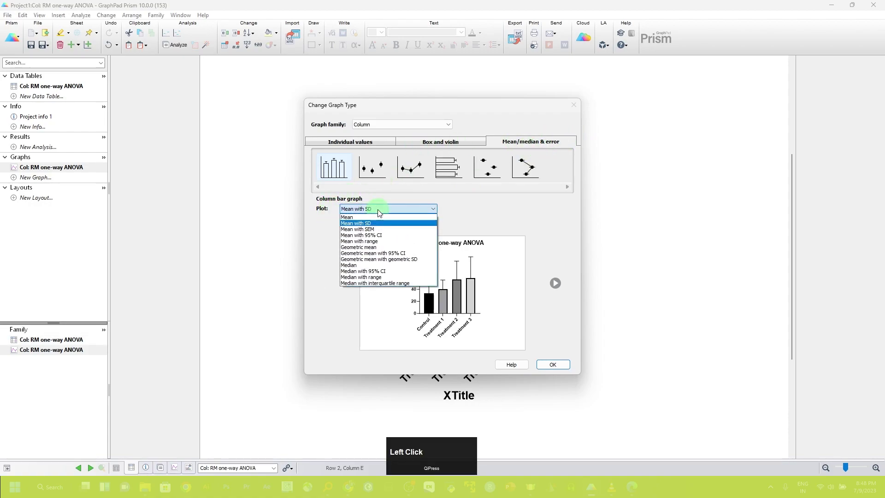
pyautogui.click(408, 209)
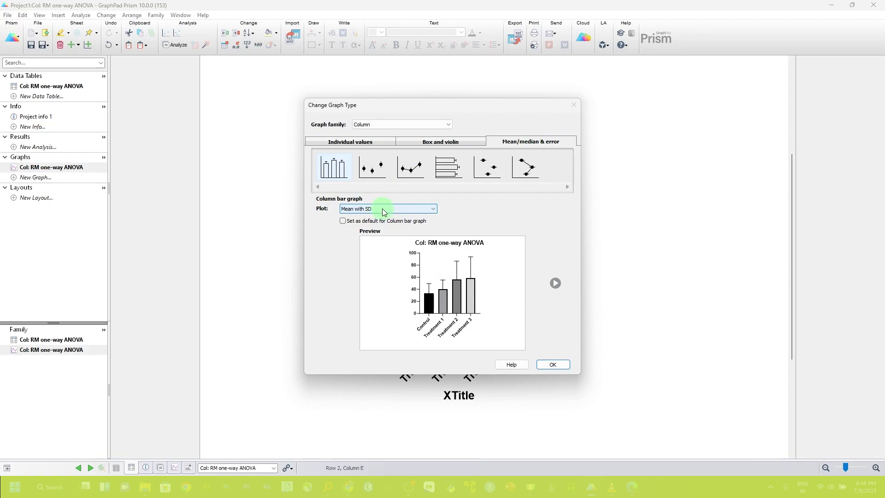
pyautogui.click(558, 363)
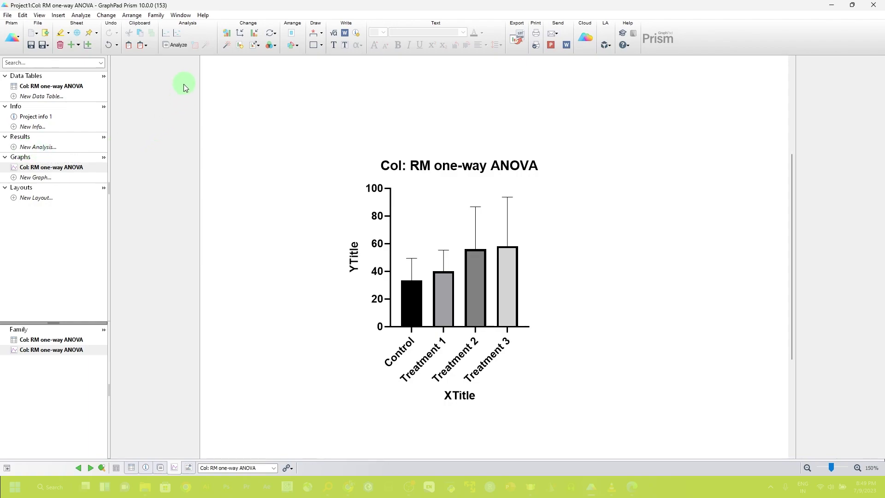
pyautogui.click(178, 46)
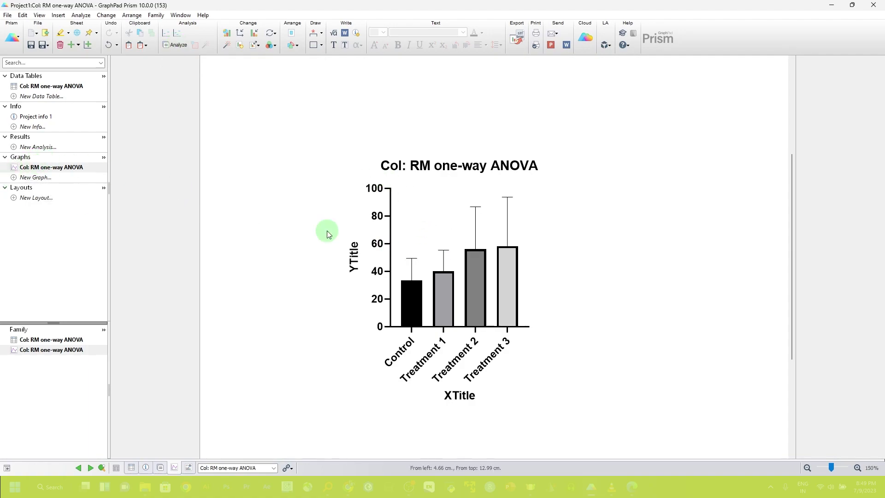
pyautogui.click(29, 86)
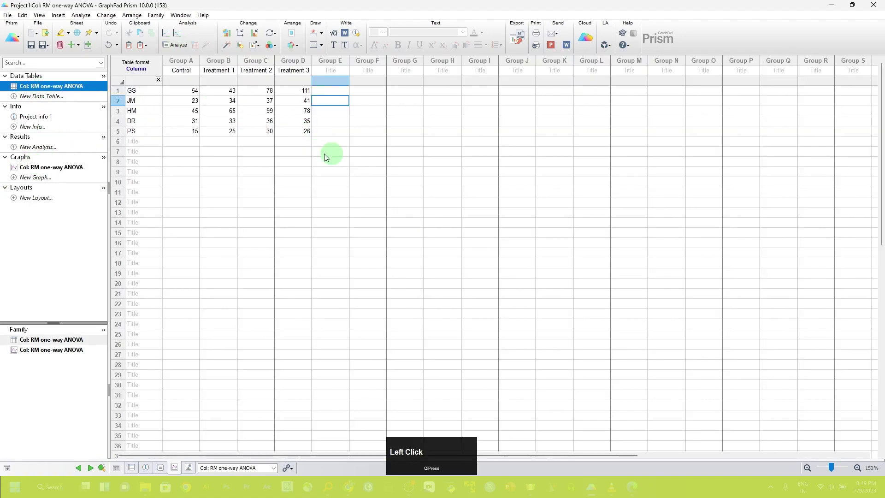
pyautogui.click(28, 87)
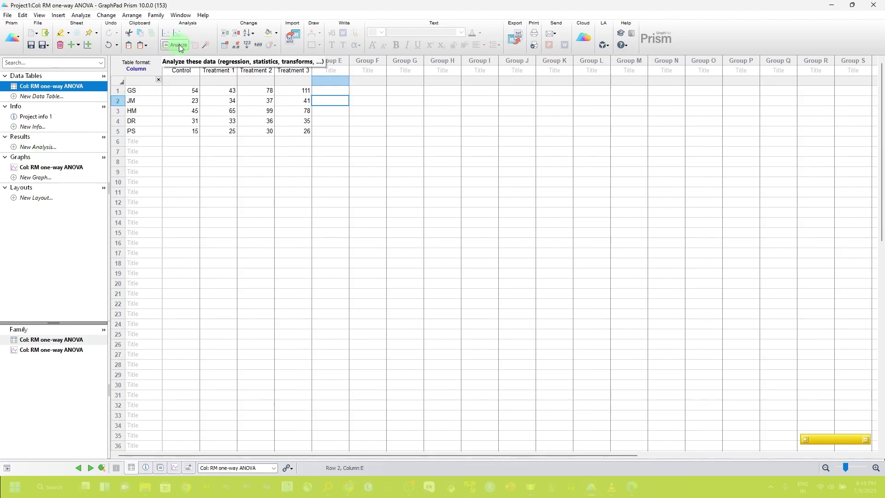
pyautogui.hotkey('ctrl', 'pagedown')
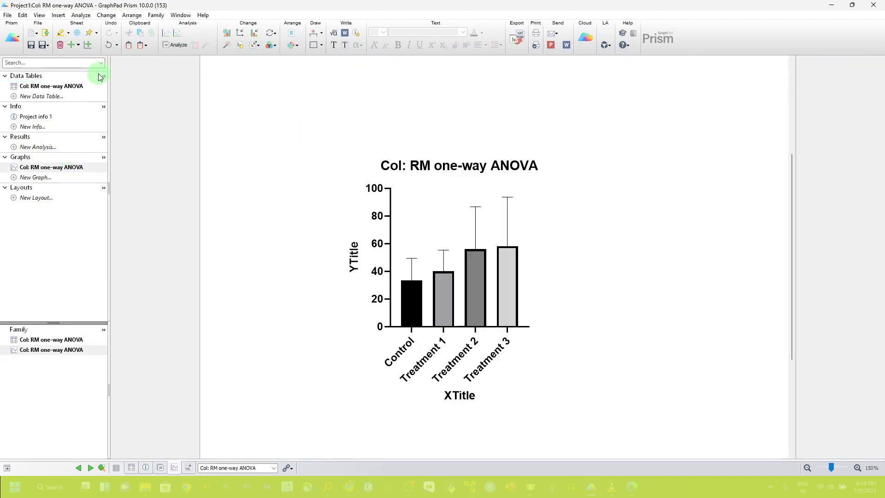
pyautogui.click(82, 16)
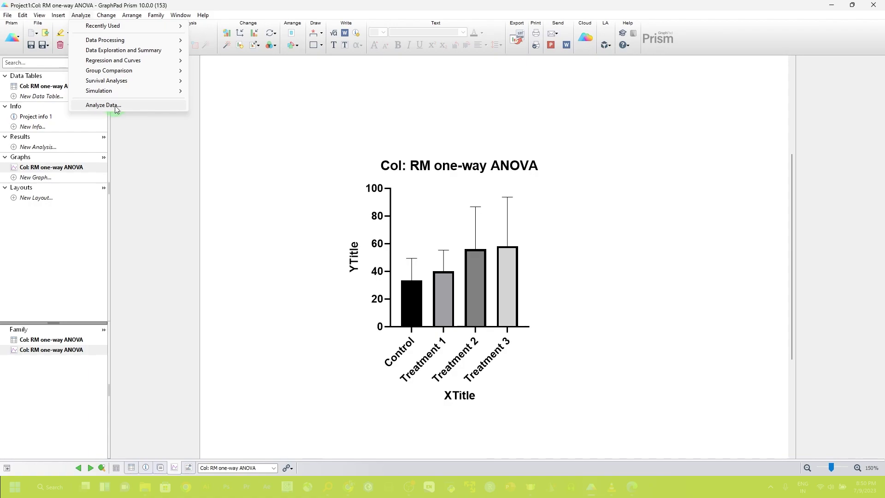
pyautogui.click(80, 16)
pyautogui.click(81, 16)
pyautogui.click(318, 239)
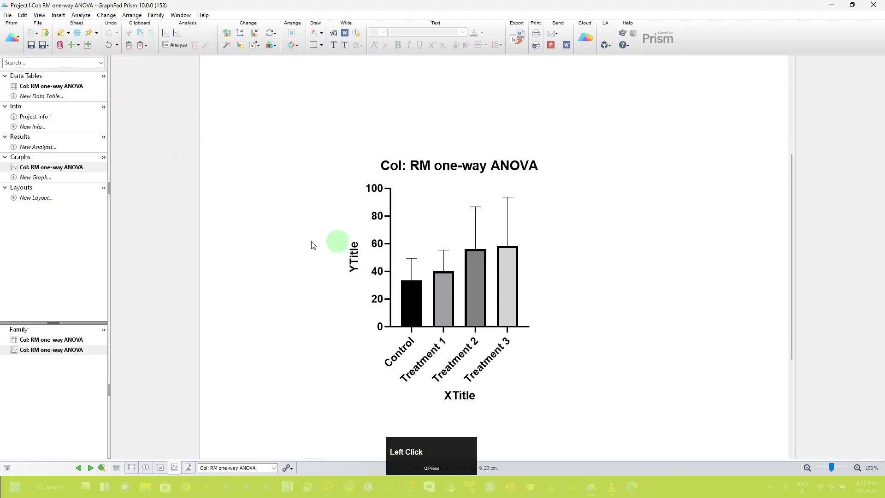
# - Start a one-way ANOVA column analysis with Control, Treatment 1, Treatment 2 and Treatment 3 all included
pyautogui.click(177, 44)
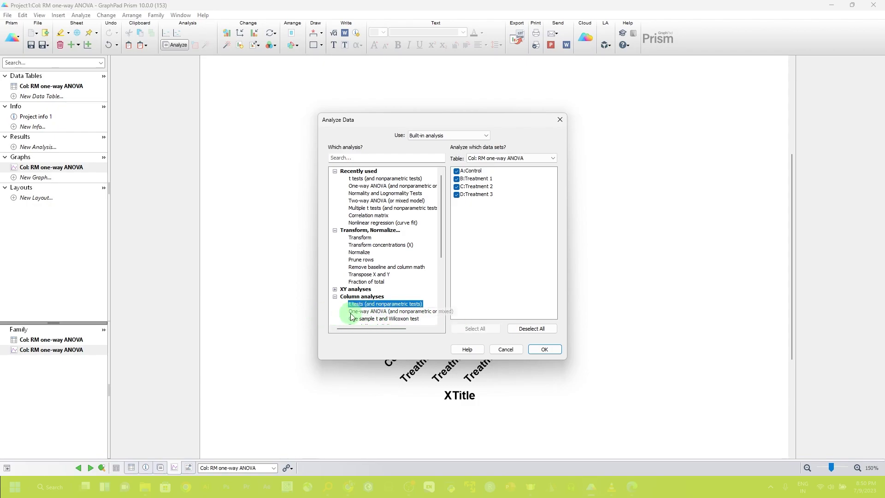
pyautogui.click(413, 314)
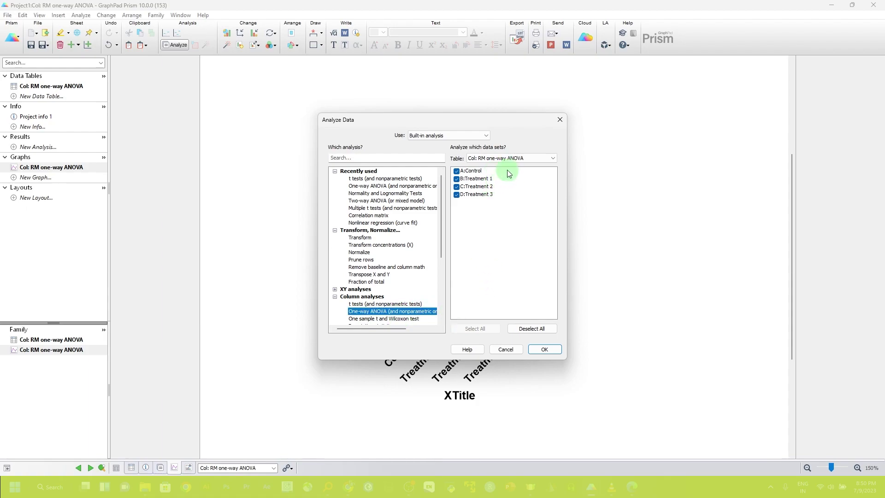
pyautogui.click(457, 179)
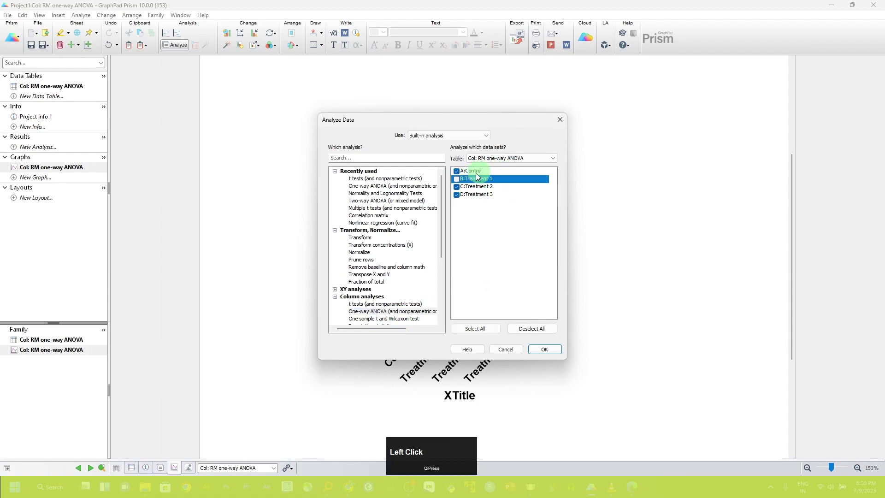
pyautogui.click(457, 179)
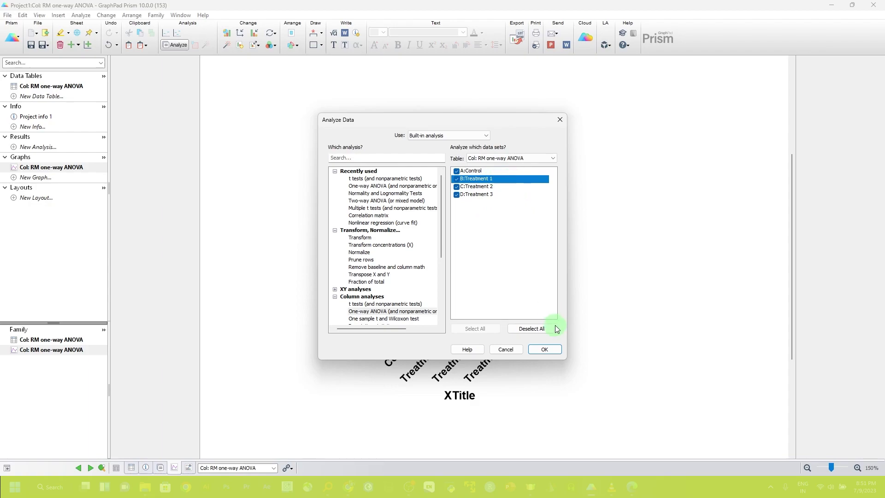
pyautogui.click(544, 349)
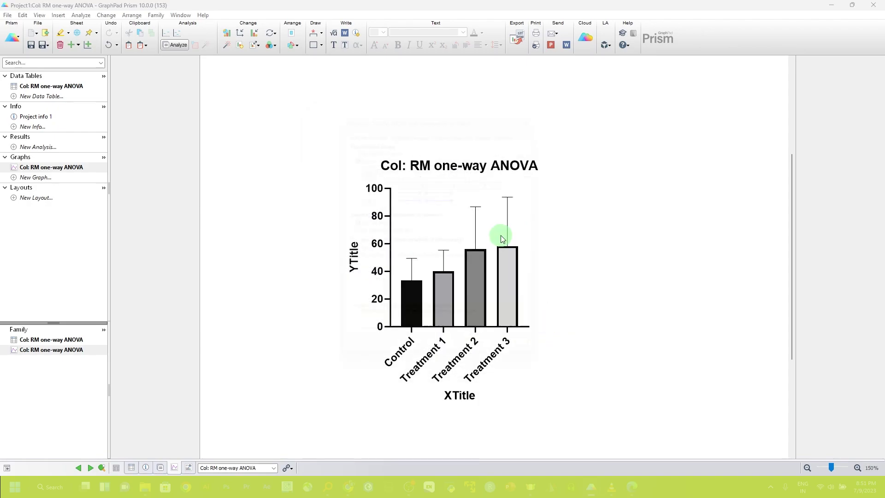
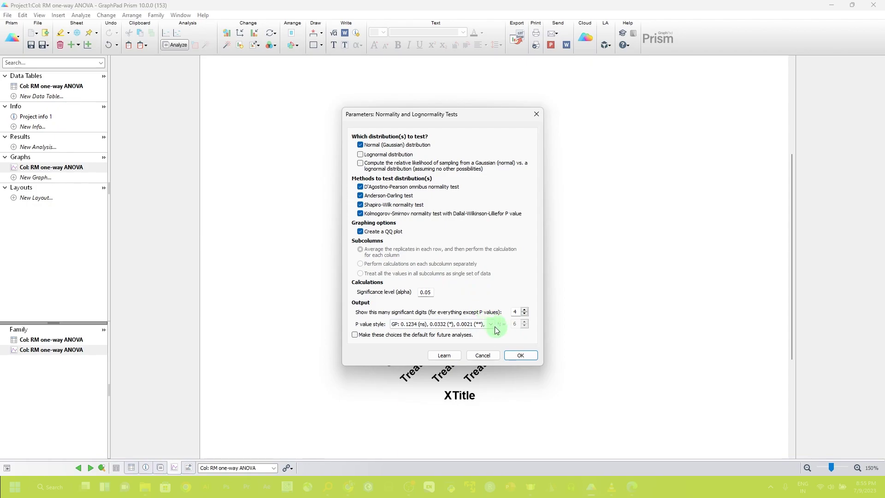
# - Run the normality analysis for a Gaussian distribution with all four test methods, a QQ plot and alpha 0.05, and return to the column graph
pyautogui.click(524, 360)
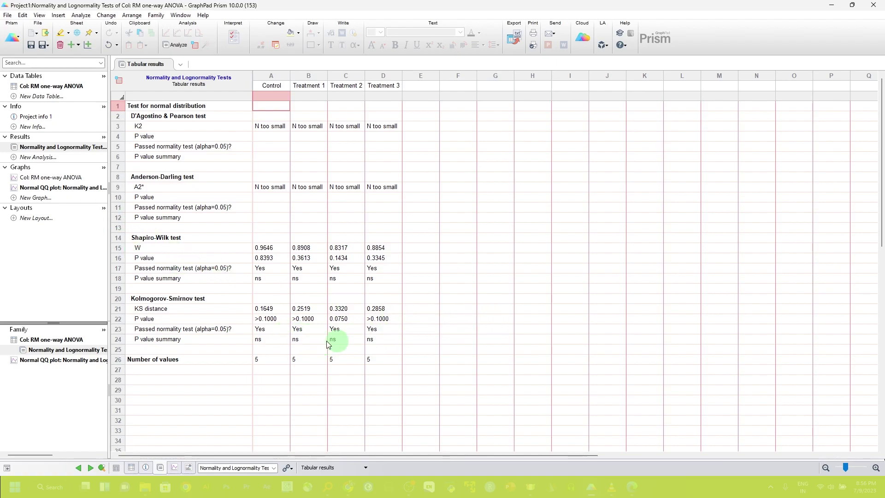
pyautogui.click(50, 177)
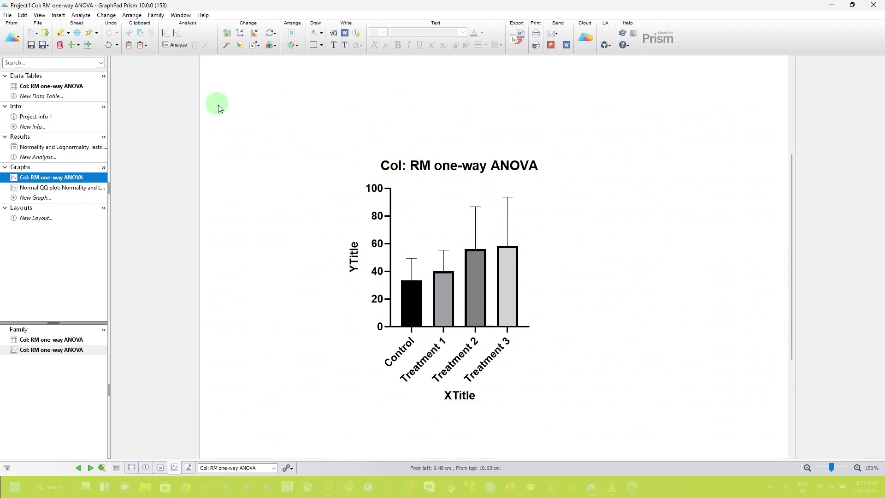
# - Start a one-way ANOVA on all four data sets, keeping the matched-rows design, Gaussian residuals and the Geisser-Greenhouse correction
pyautogui.click(178, 46)
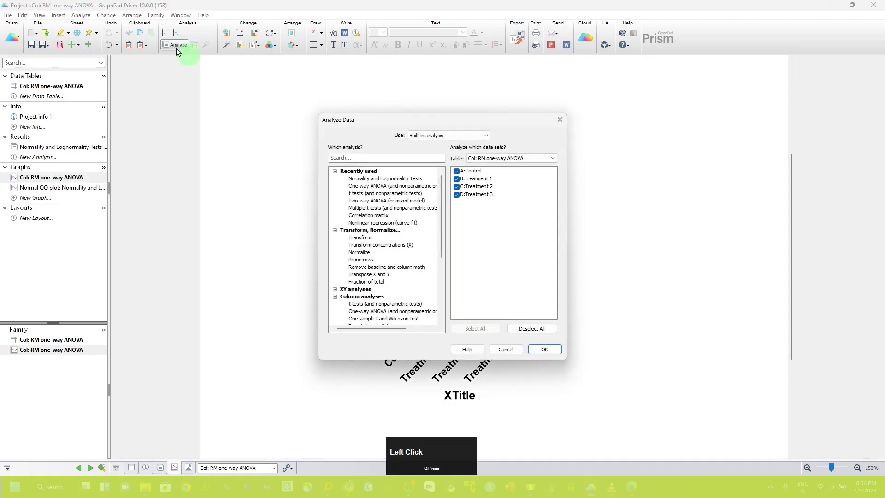
pyautogui.scroll(-2, 377, 292)
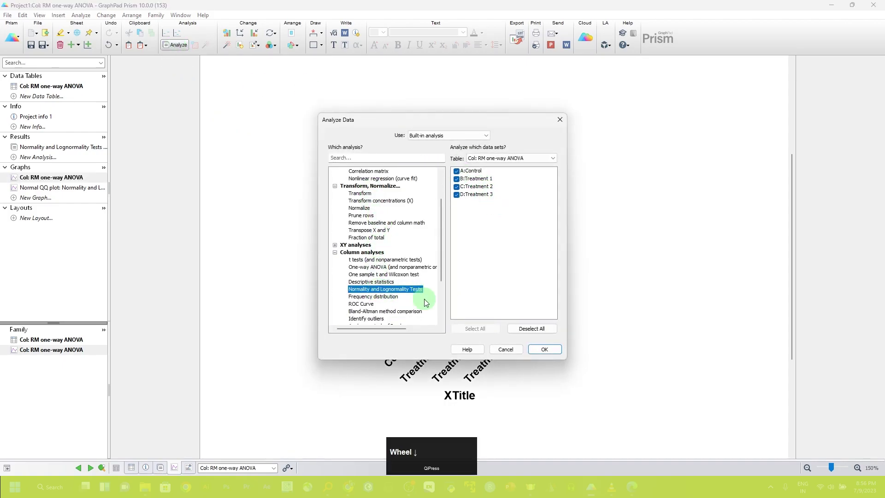
pyautogui.click(363, 269)
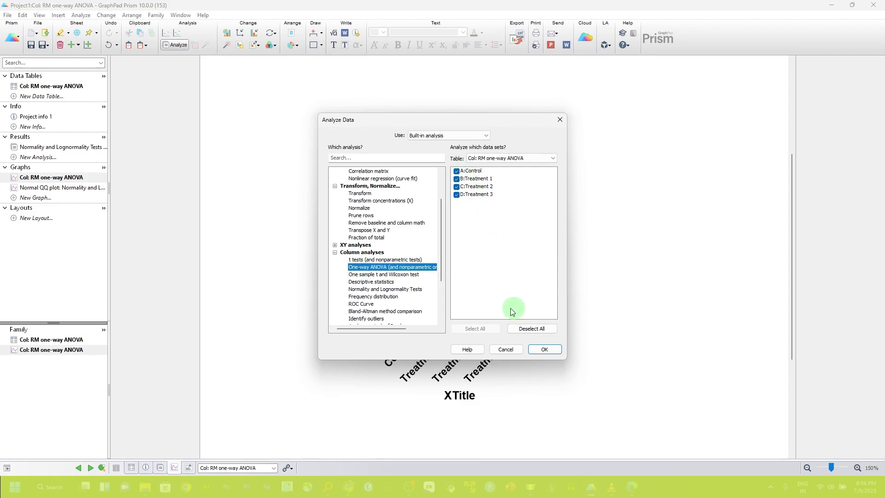
pyautogui.click(545, 348)
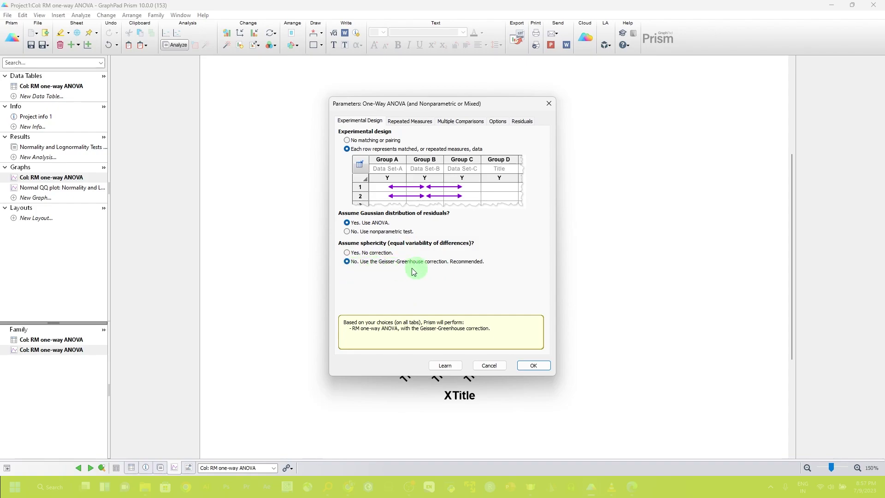
# - Keep the "It depends" repeated measures method and set follow-up tests to compare each column mean with every other column mean
pyautogui.click(410, 121)
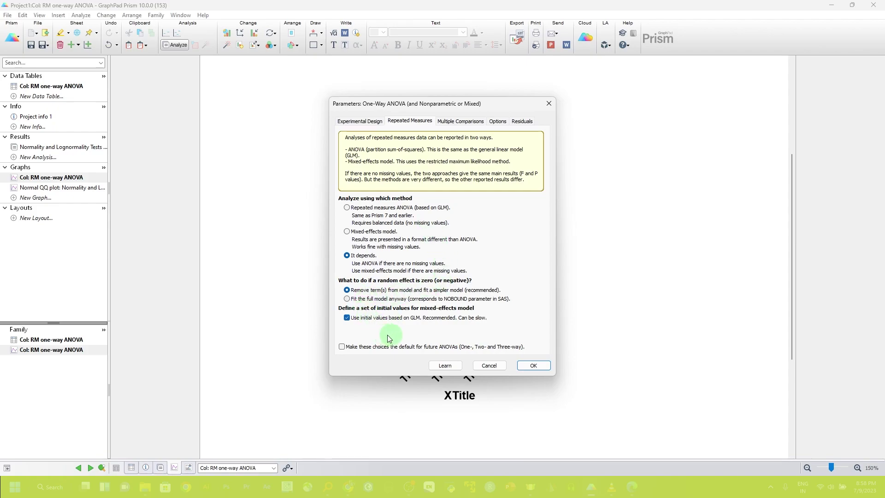
pyautogui.click(461, 122)
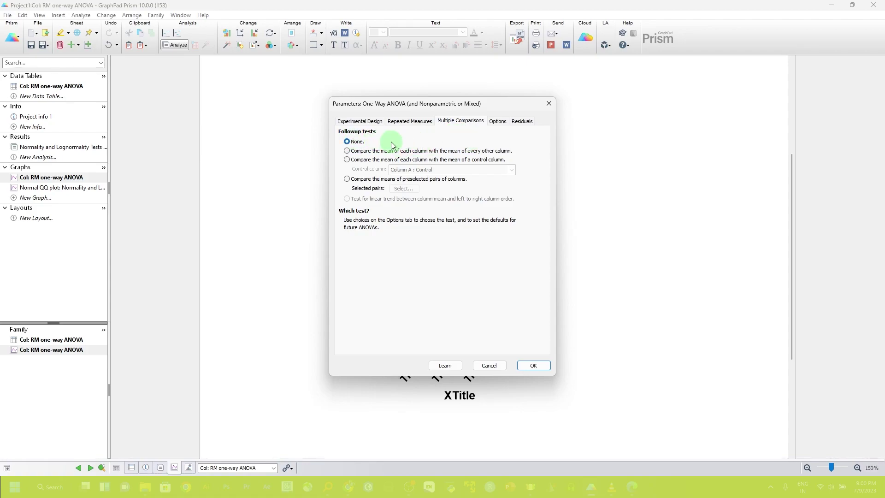
pyautogui.click(348, 151)
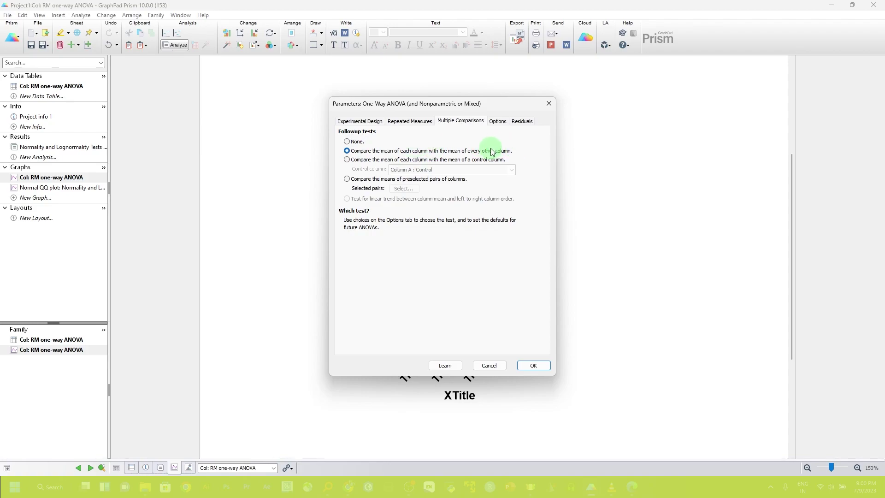
# - Keep the Tukey test with a family-wise alpha of 0.05 and no residual plots, and run the RM one-way ANOVA
pyautogui.click(497, 121)
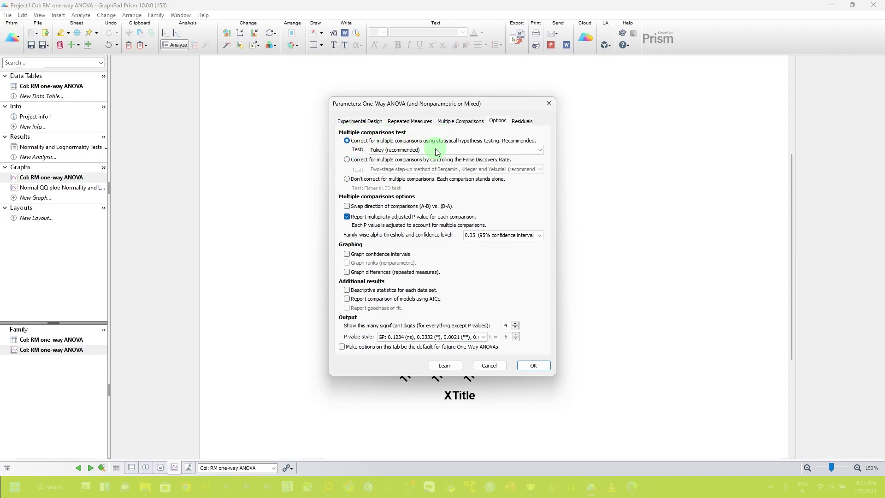
pyautogui.click(440, 150)
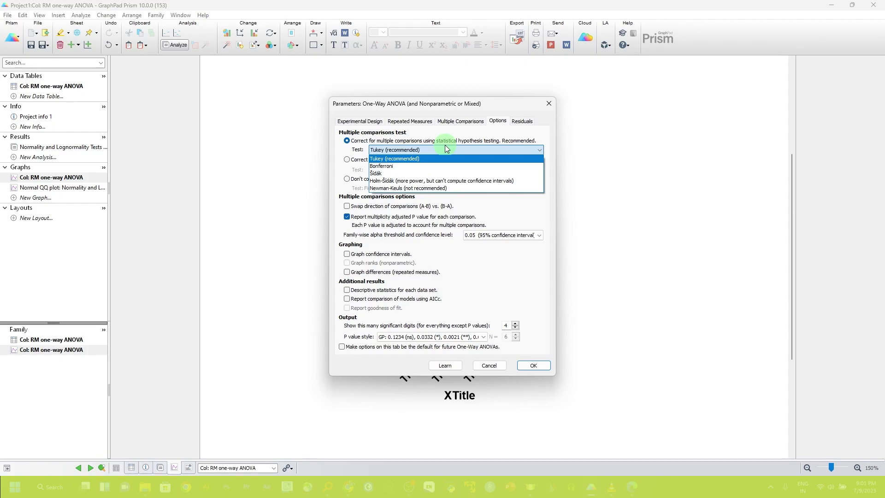
pyautogui.click(445, 147)
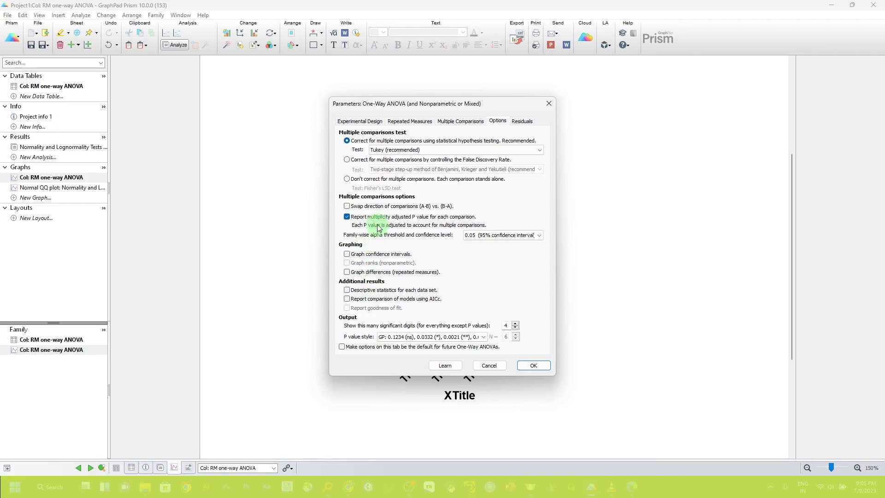
pyautogui.click(521, 121)
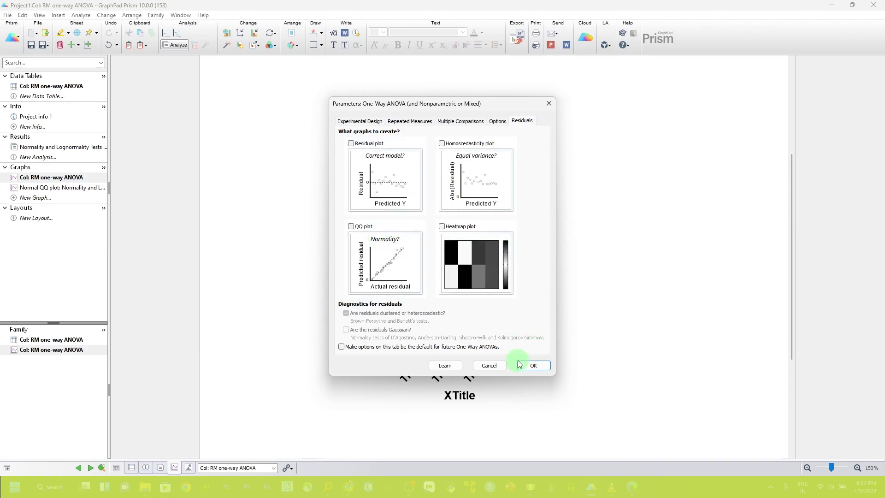
pyautogui.click(533, 365)
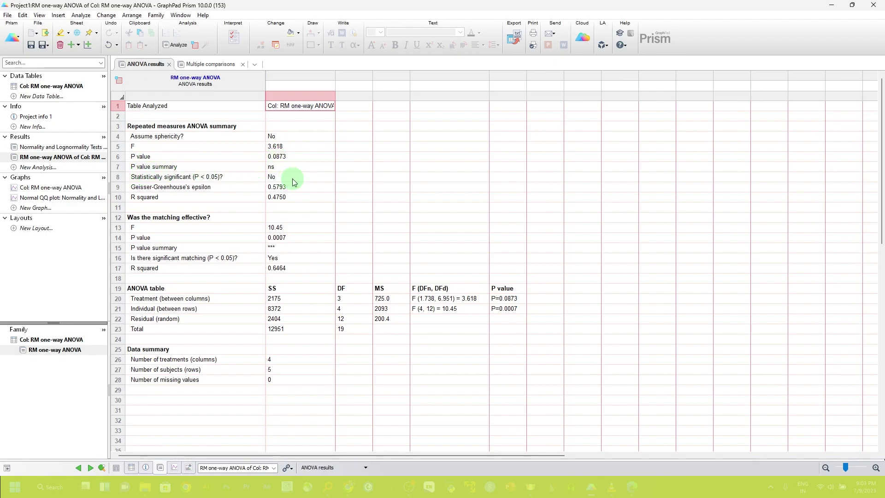
# - Examine the multiple comparisons results of the RM one-way ANOVA and return to the column bar graph
pyautogui.click(207, 66)
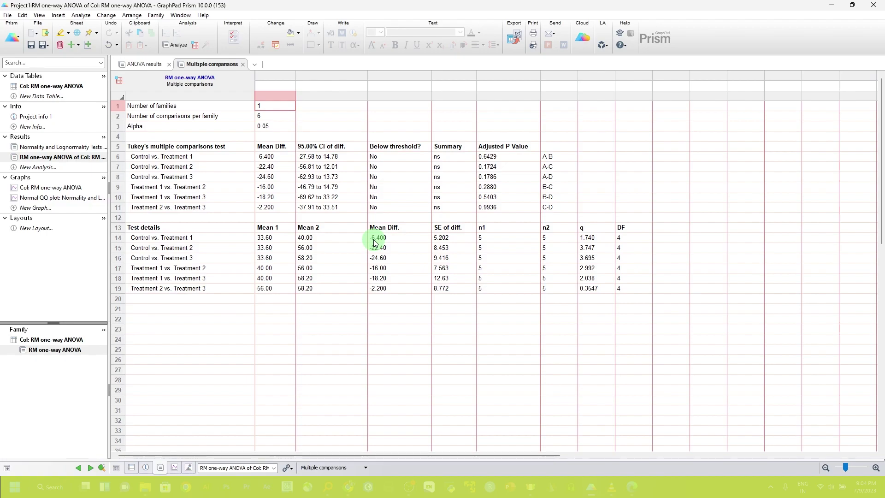
pyautogui.hotkey('ctrl', 'pagedown')
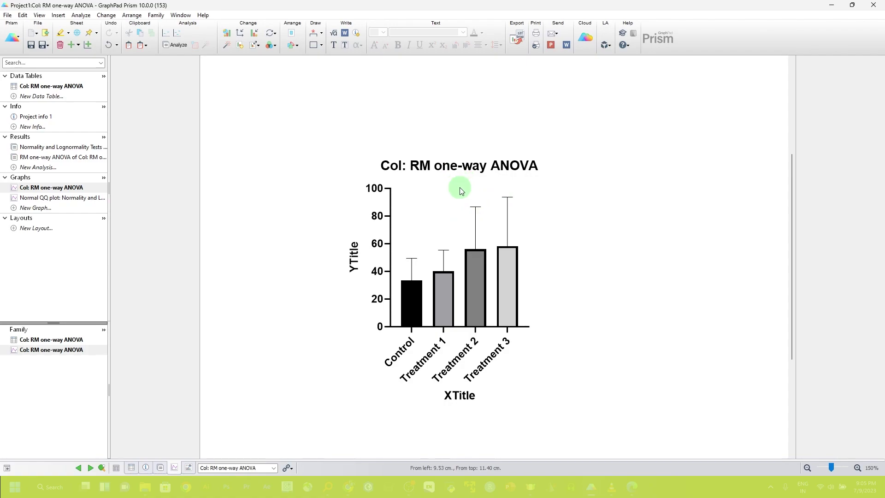